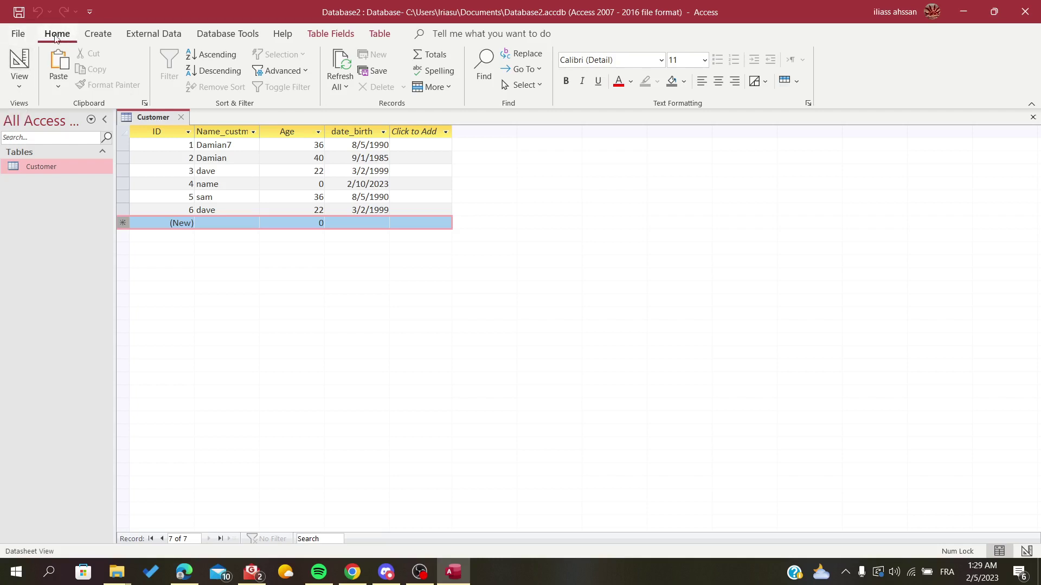
- Open the Customer table in Design View and inspect the ID and date_birth fields
click(18, 61)
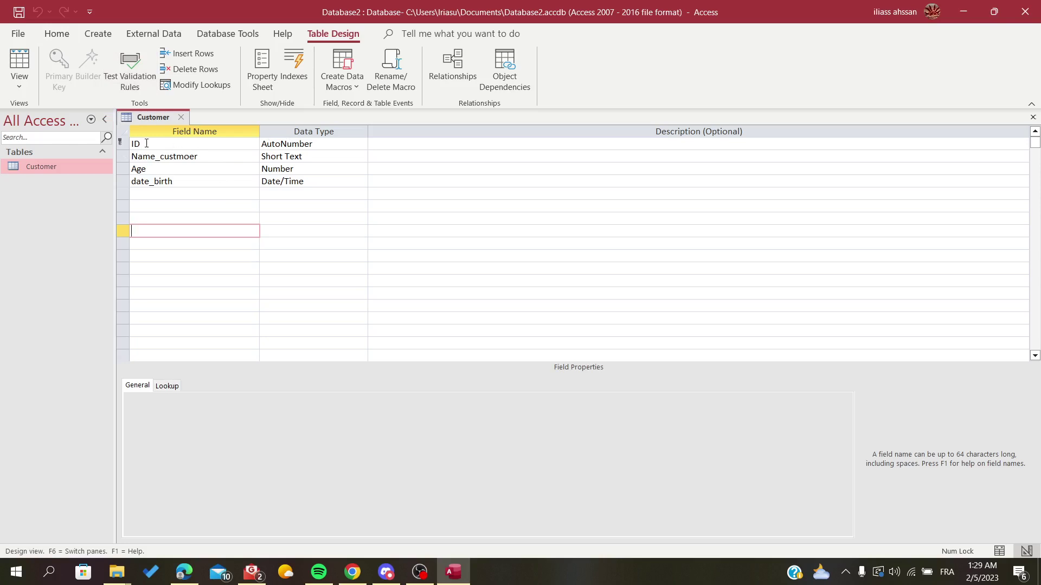
double_click(137, 144)
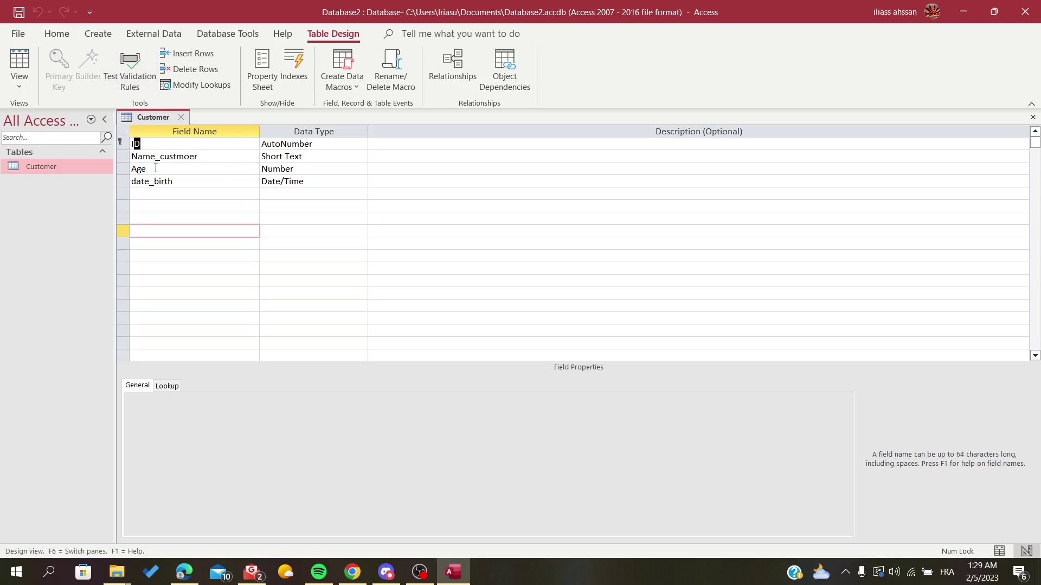
click(197, 185)
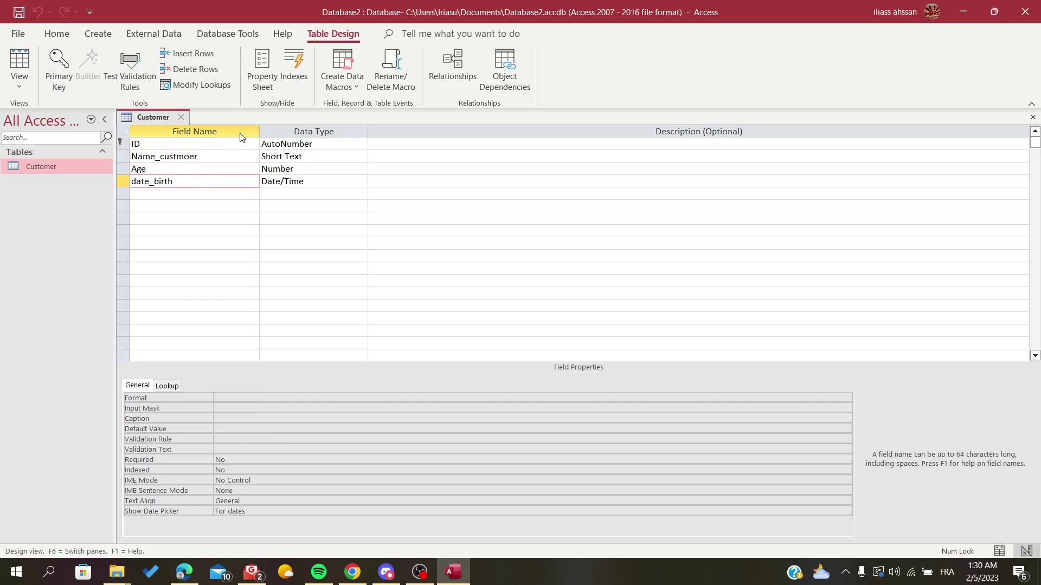
click(342, 144)
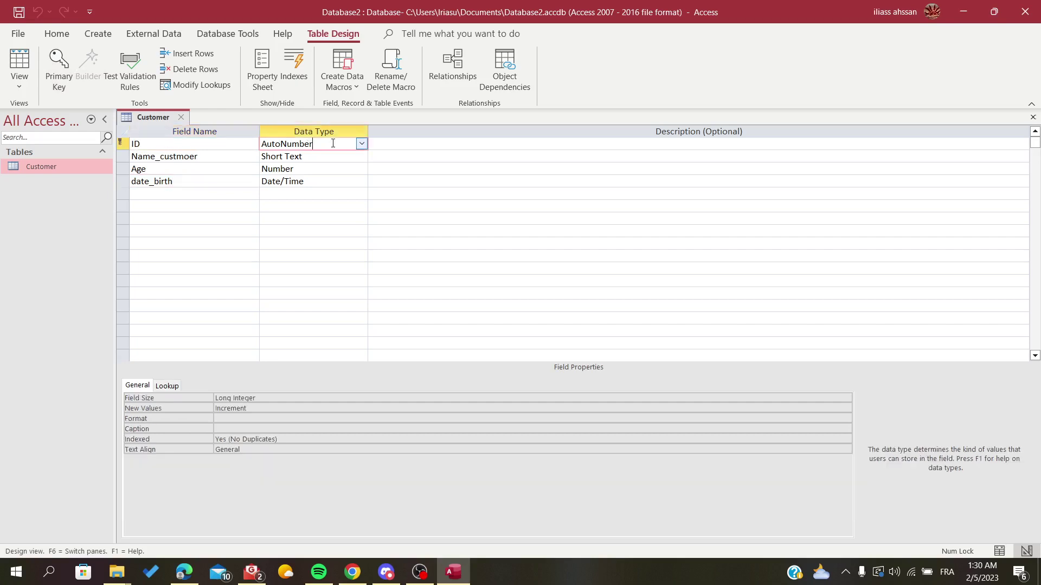
- Switch between the datasheet and Design View a few times, finishing in Design View
click(19, 65)
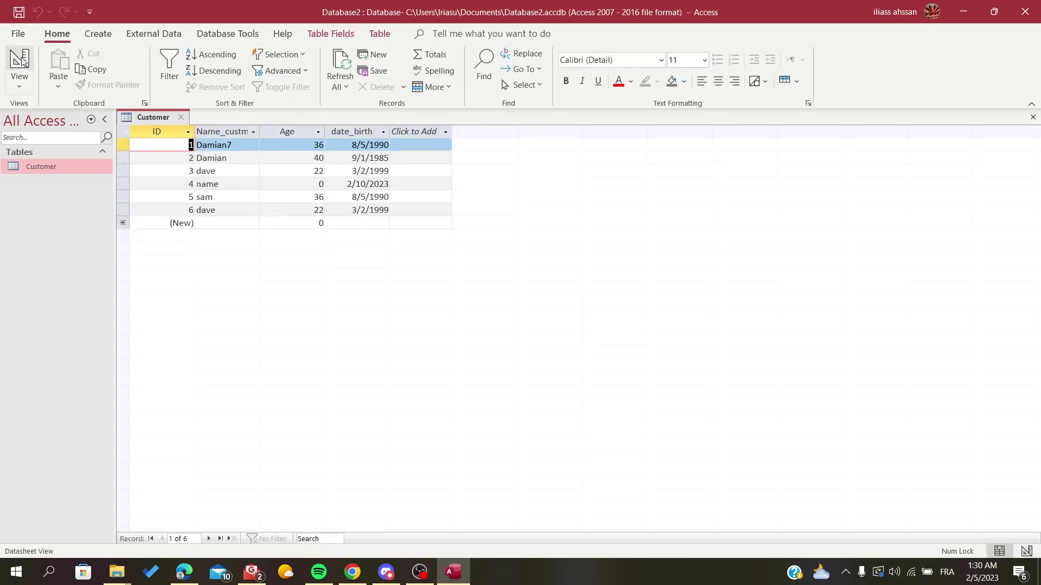
click(18, 63)
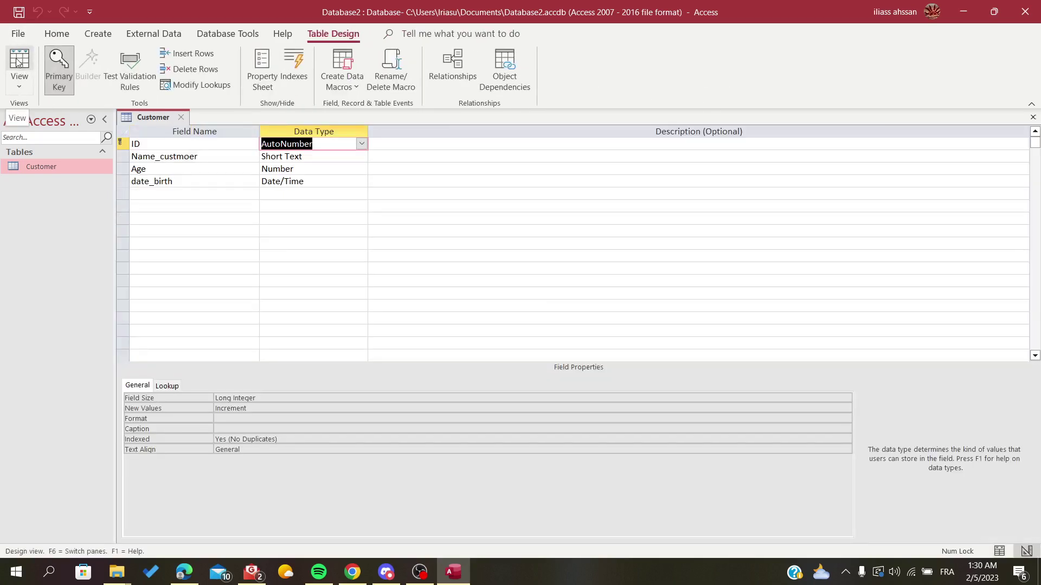
click(17, 63)
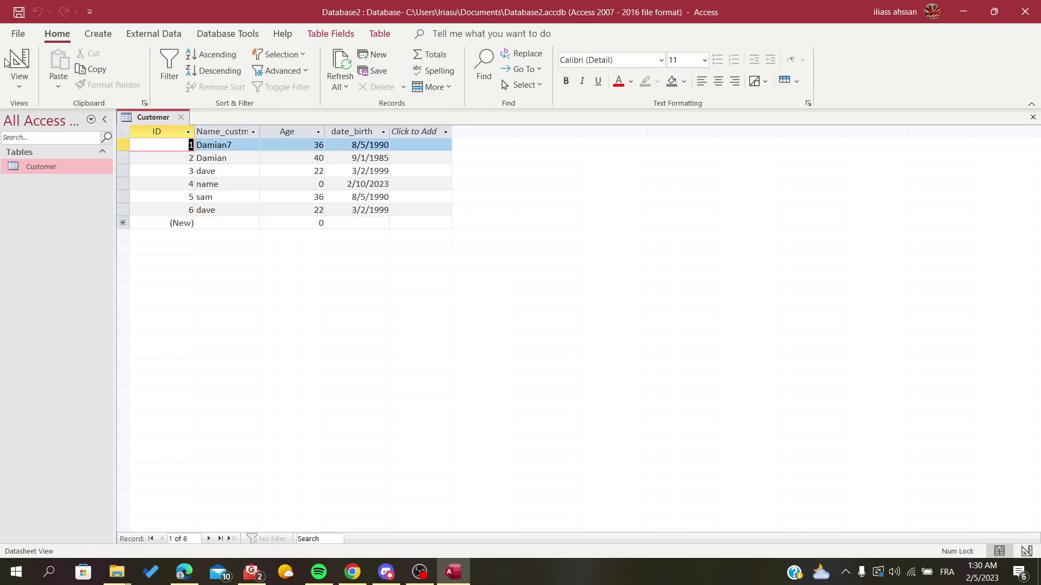
click(11, 65)
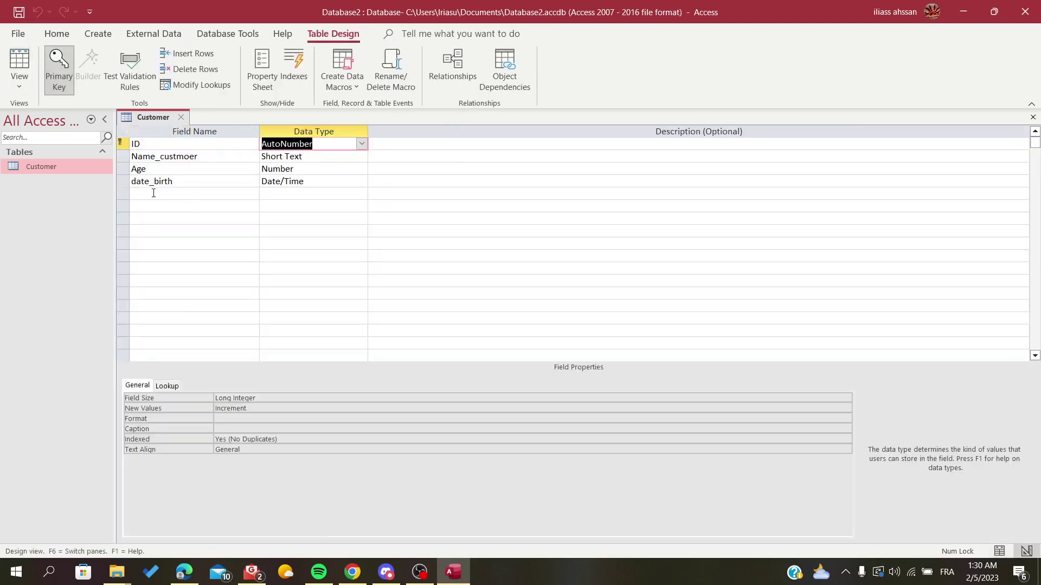
- Add a Short Text 'last name' field below date_birth, save the design, and view the datasheet
click(184, 197)
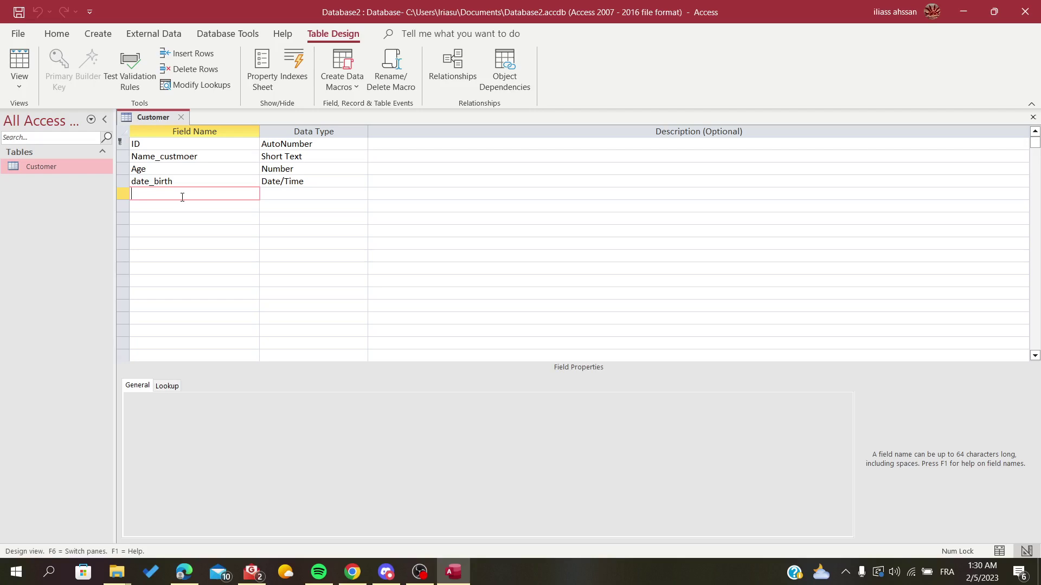
text(last name)
click(263, 195)
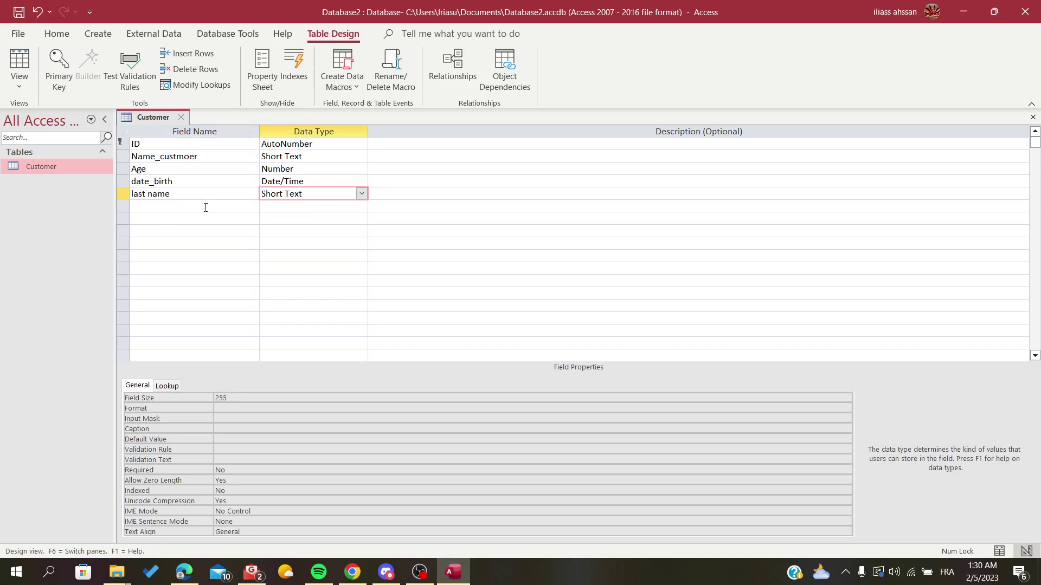
click(20, 73)
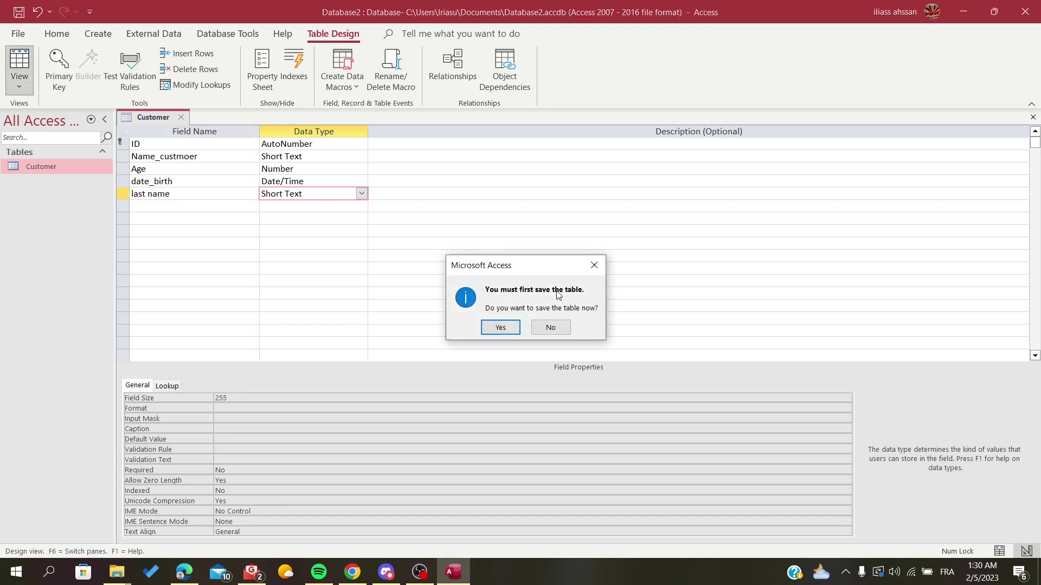
click(483, 331)
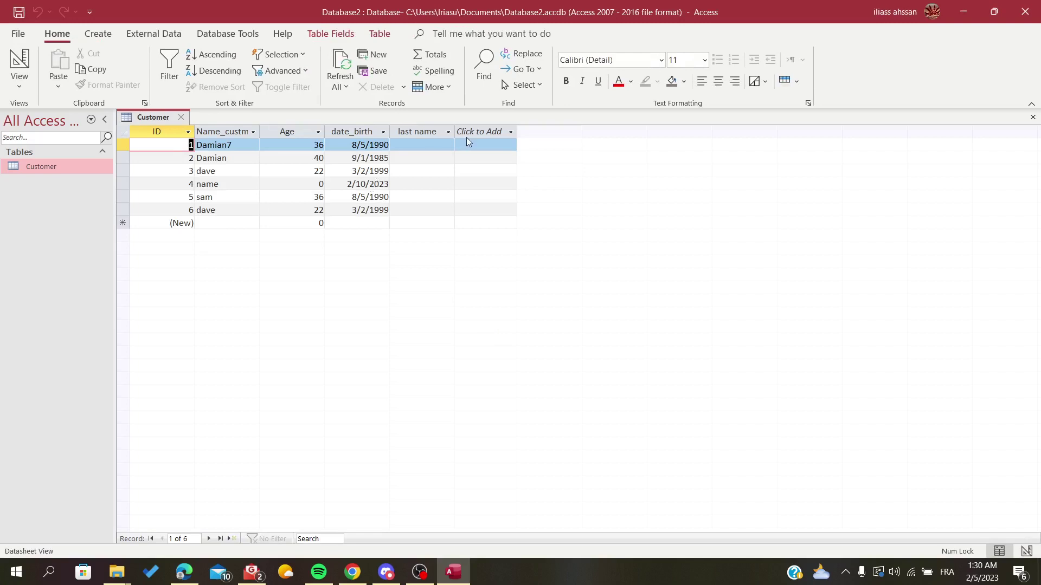
click(413, 128)
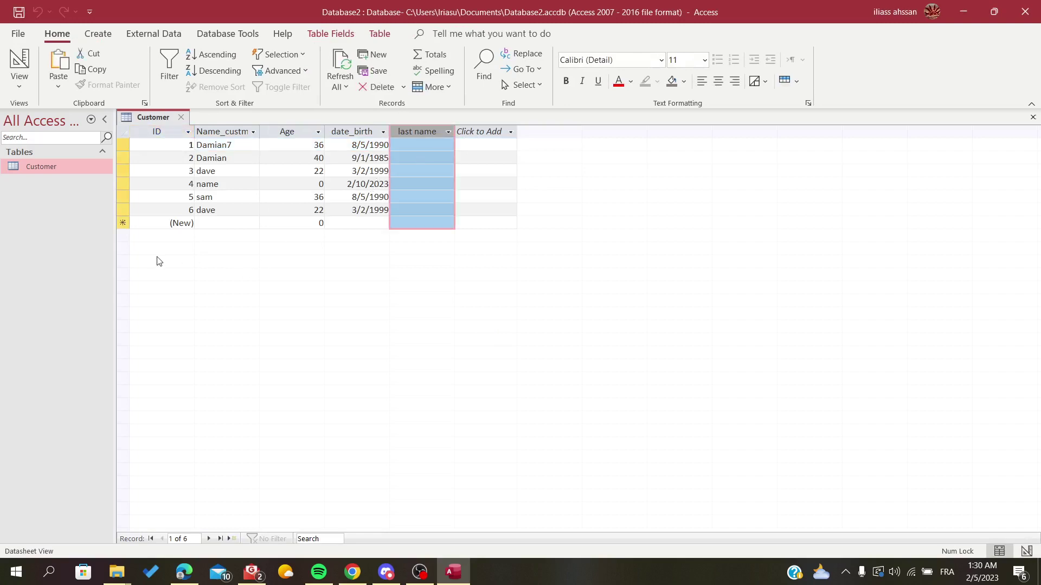
click(430, 173)
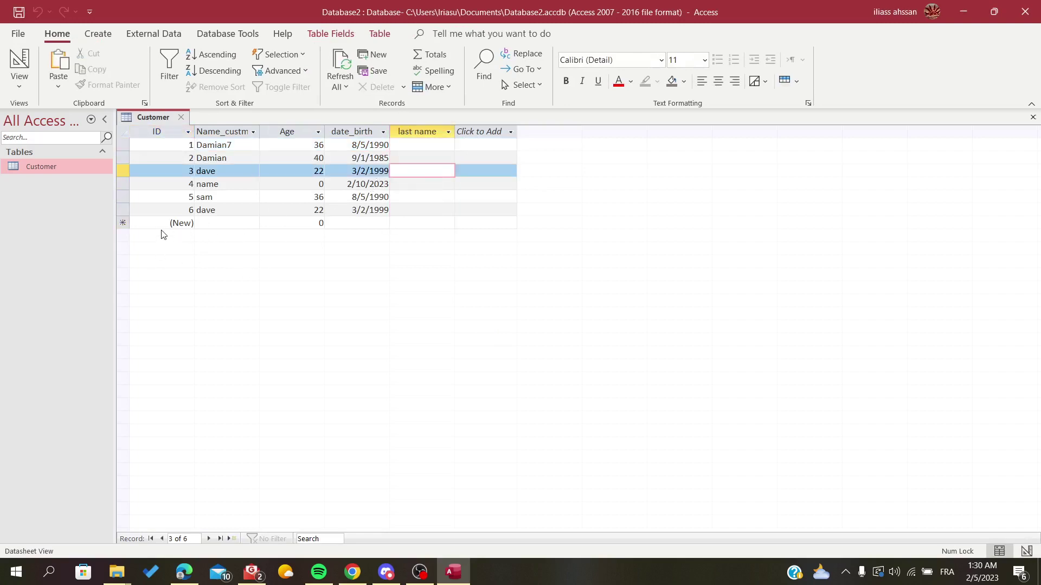
click(142, 225)
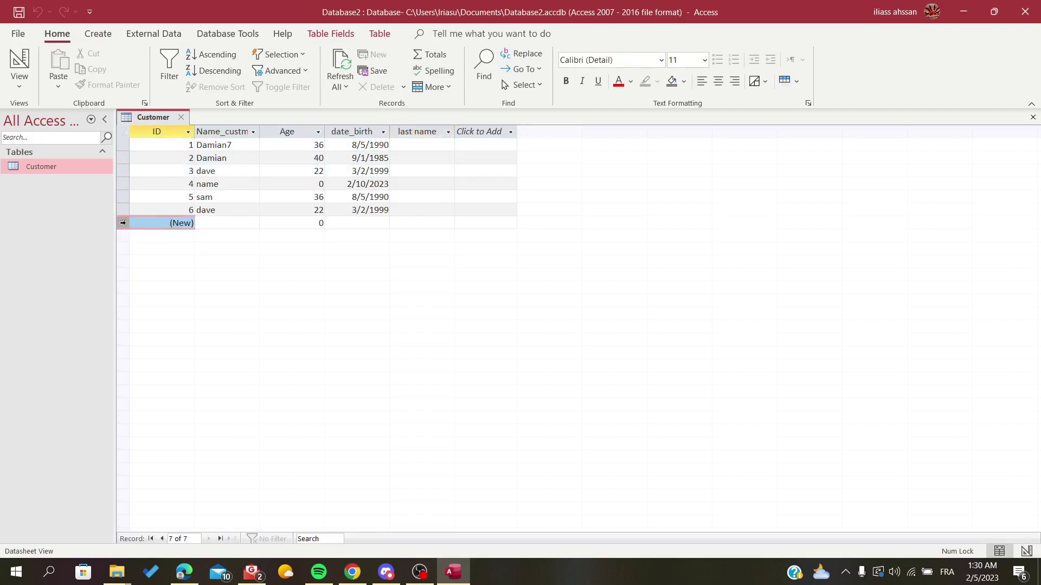
click(123, 223)
click(209, 223)
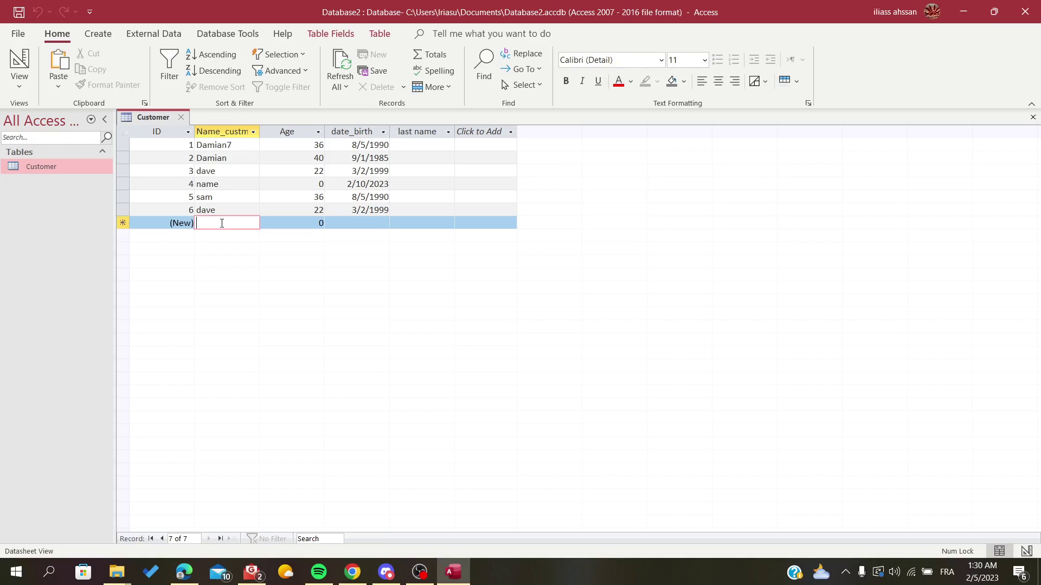
text(s)
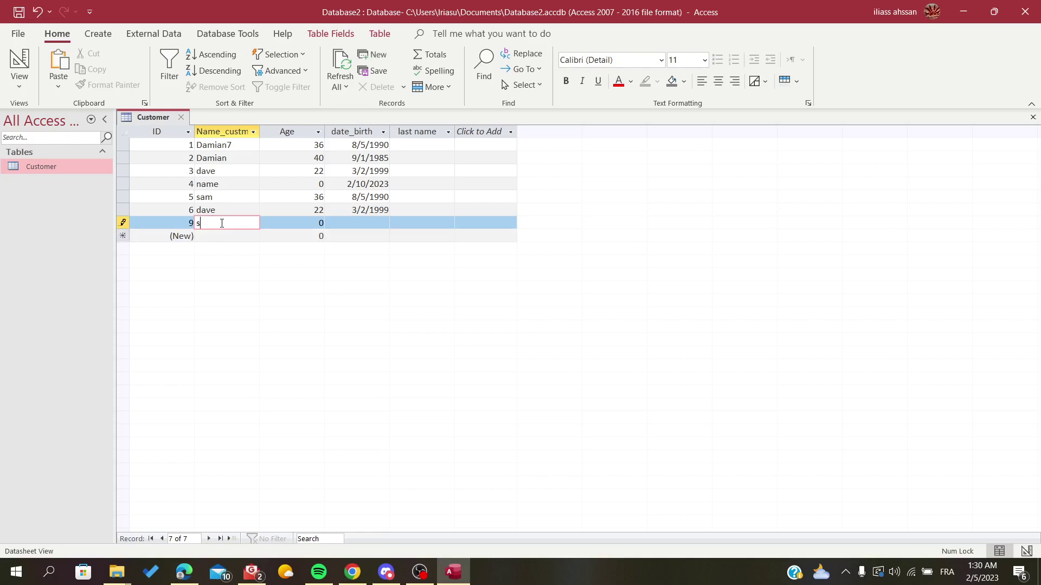
text(uara)
- Enter and save the record sara, age 77, born 2/23/2023, last name wrgwere
key(Tab)
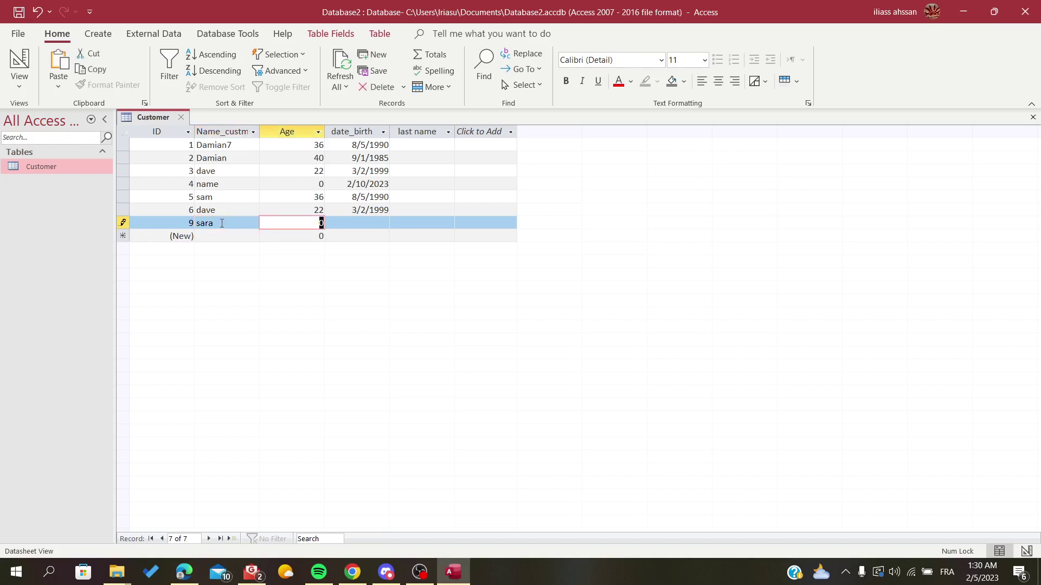
text(77)
key(Tab)
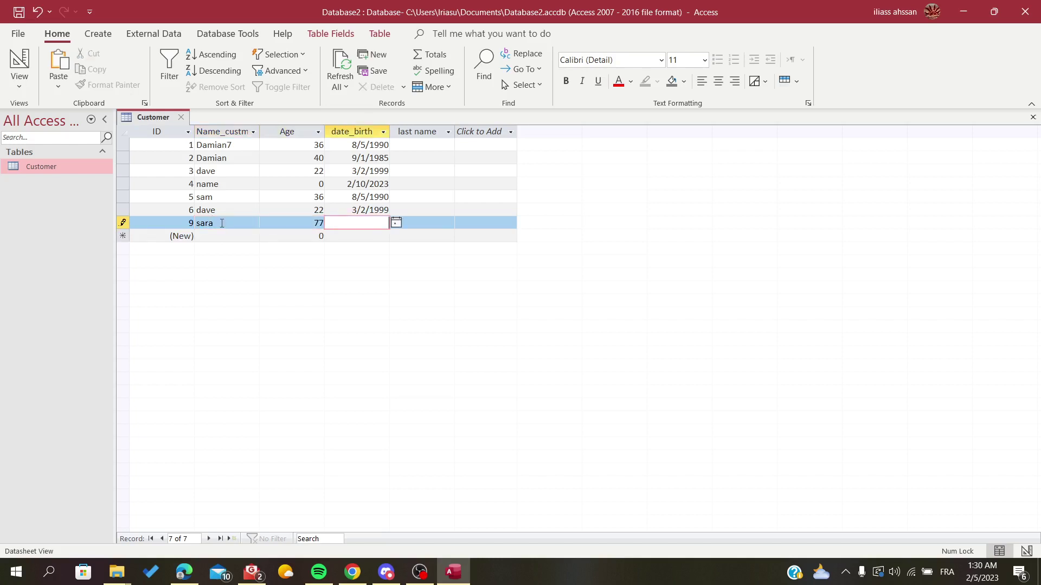
click(396, 224)
click(359, 298)
click(418, 221)
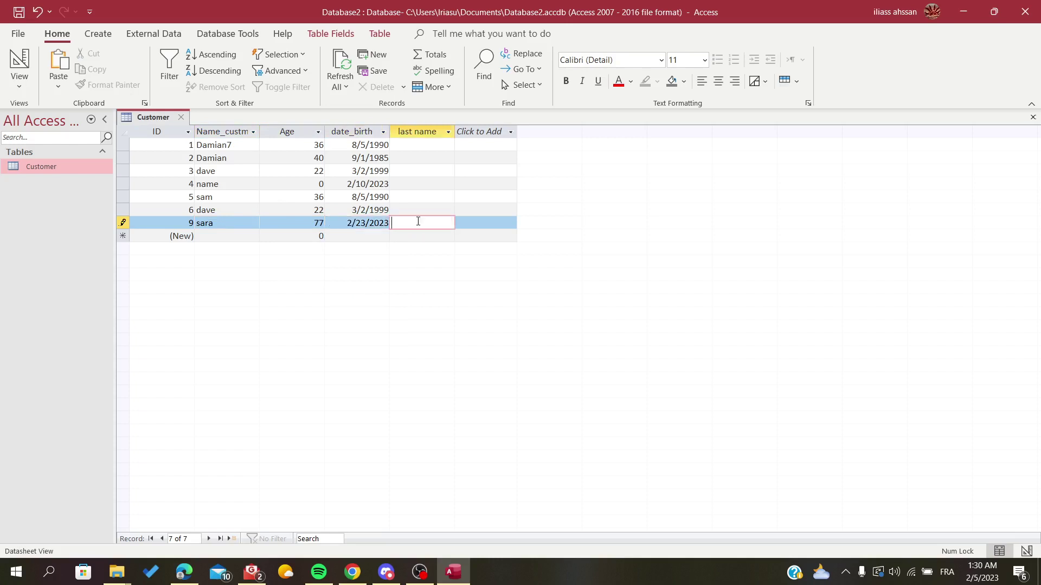
text(wrgwere)
key(Tab)
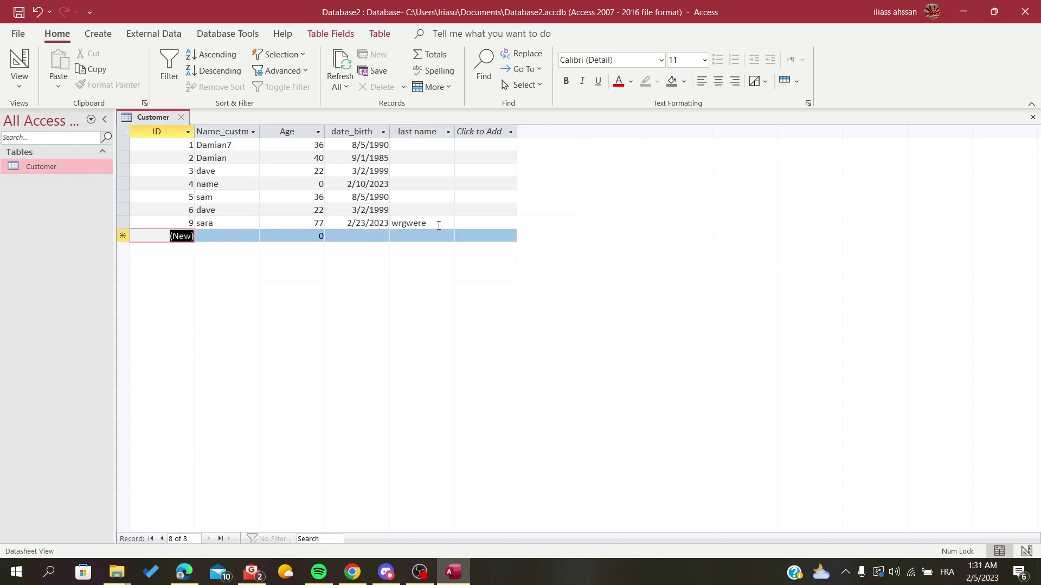
key(1)
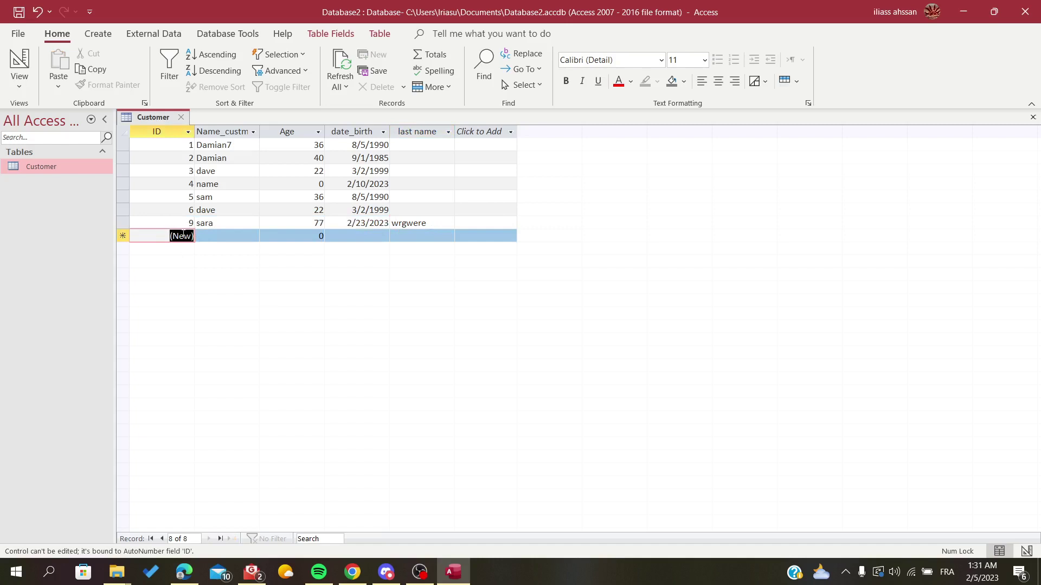
click(422, 211)
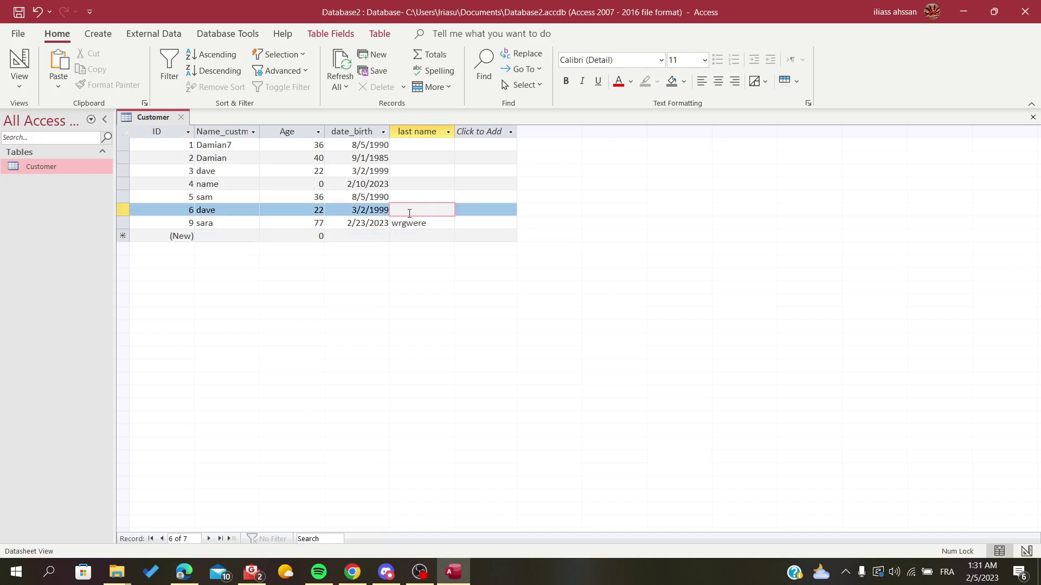
click(360, 210)
click(296, 210)
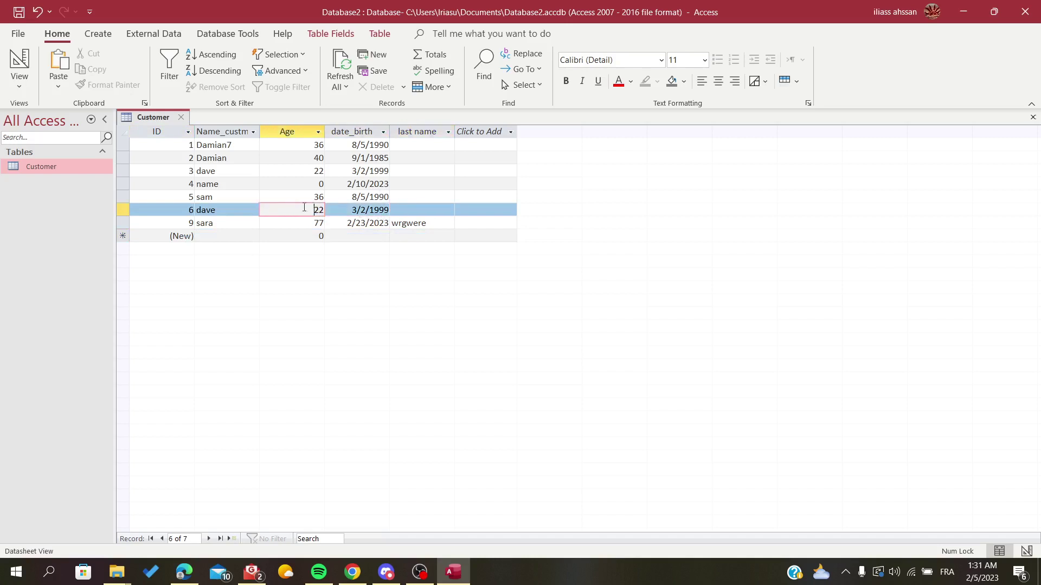
click(181, 237)
click(243, 237)
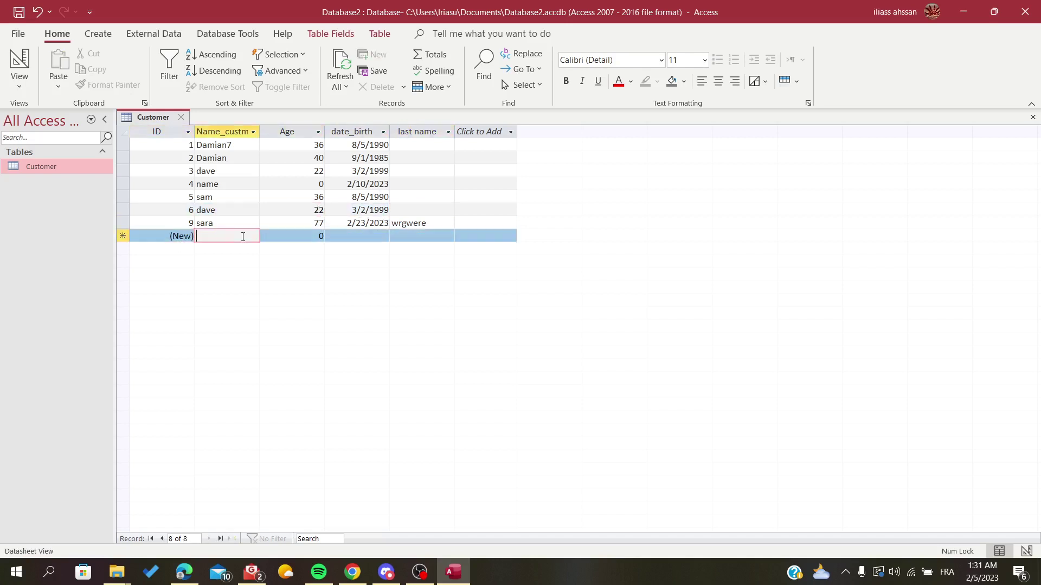